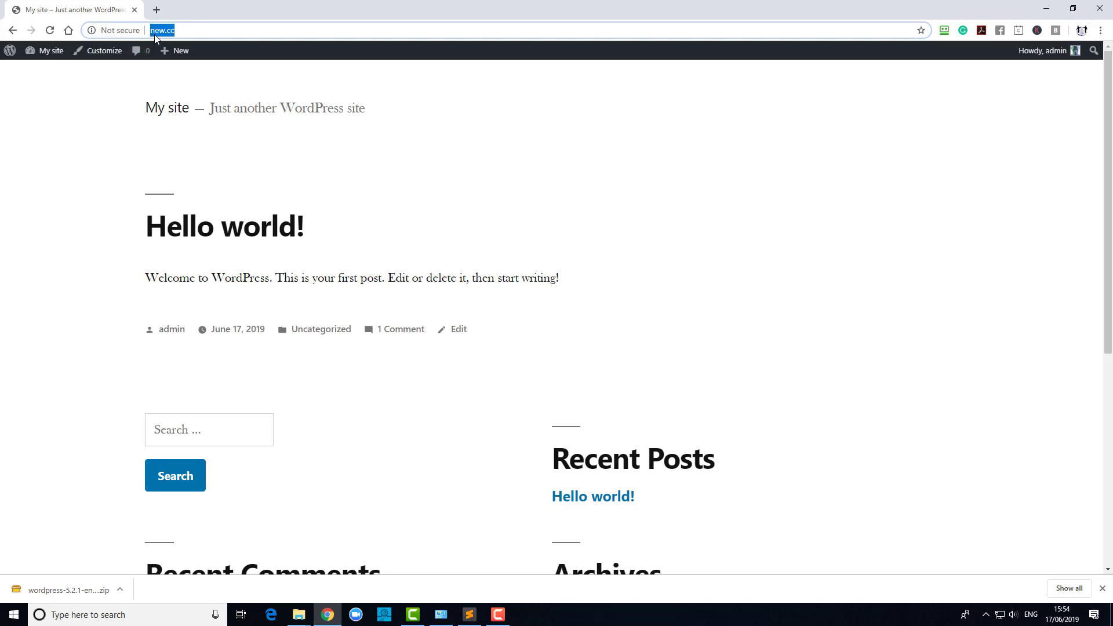
Step: Launch Notepad as administrator and approve the elevation request
left_click(13, 616)
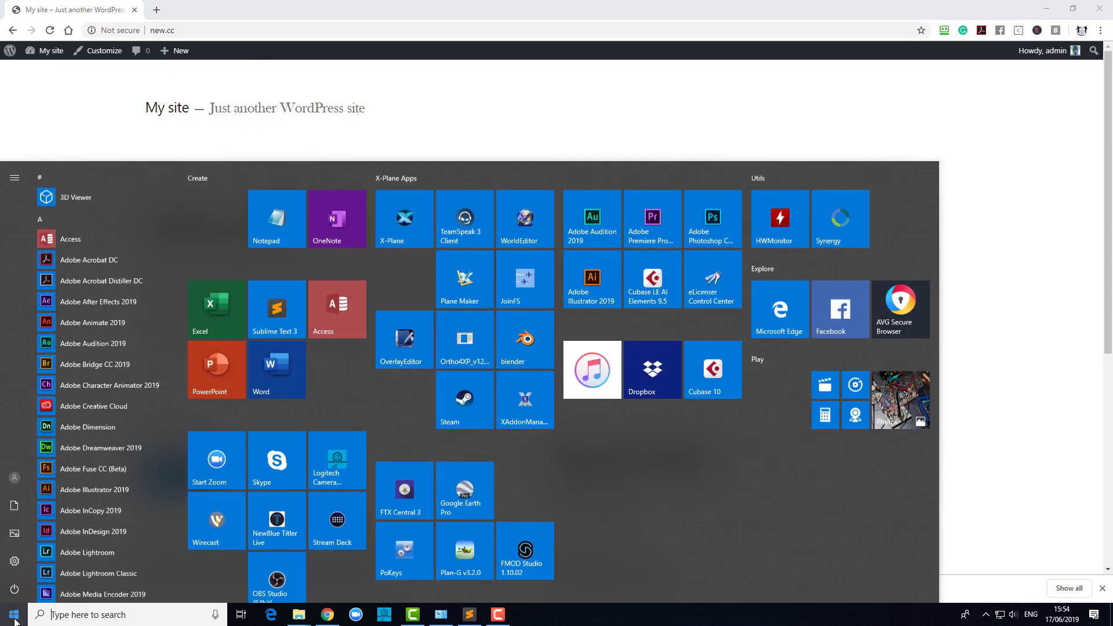
right_click(275, 216)
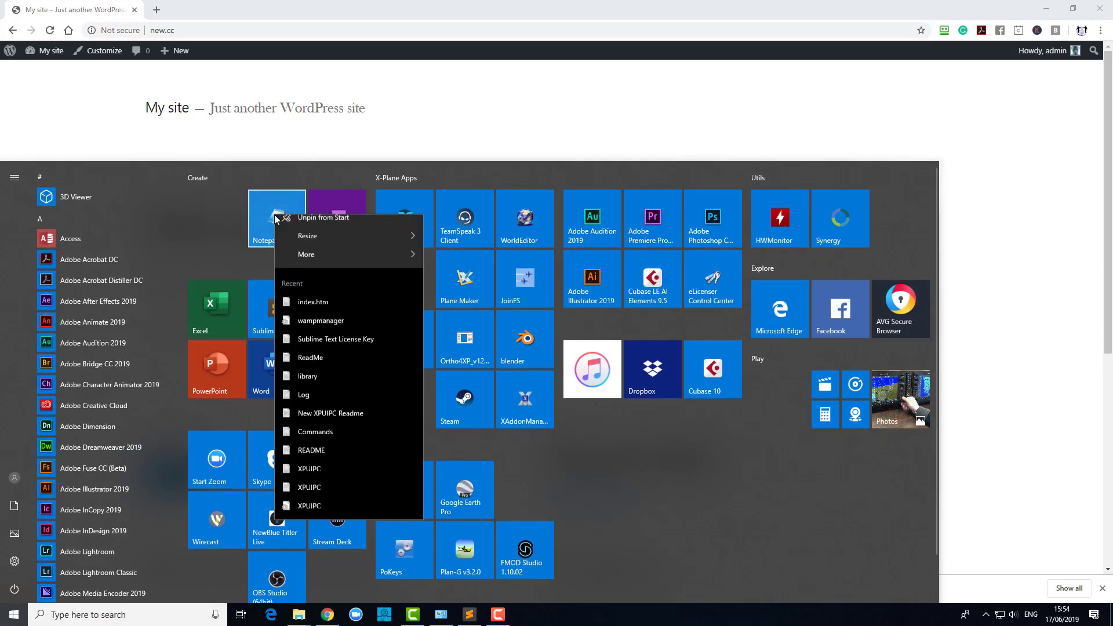
mouse_move(381, 266)
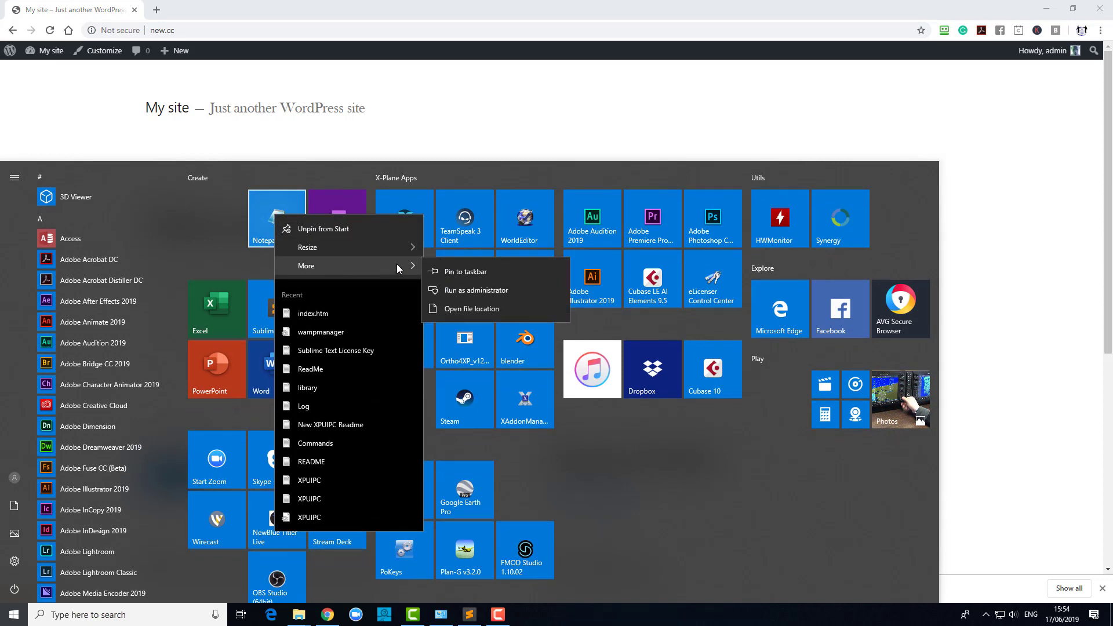
left_click(476, 290)
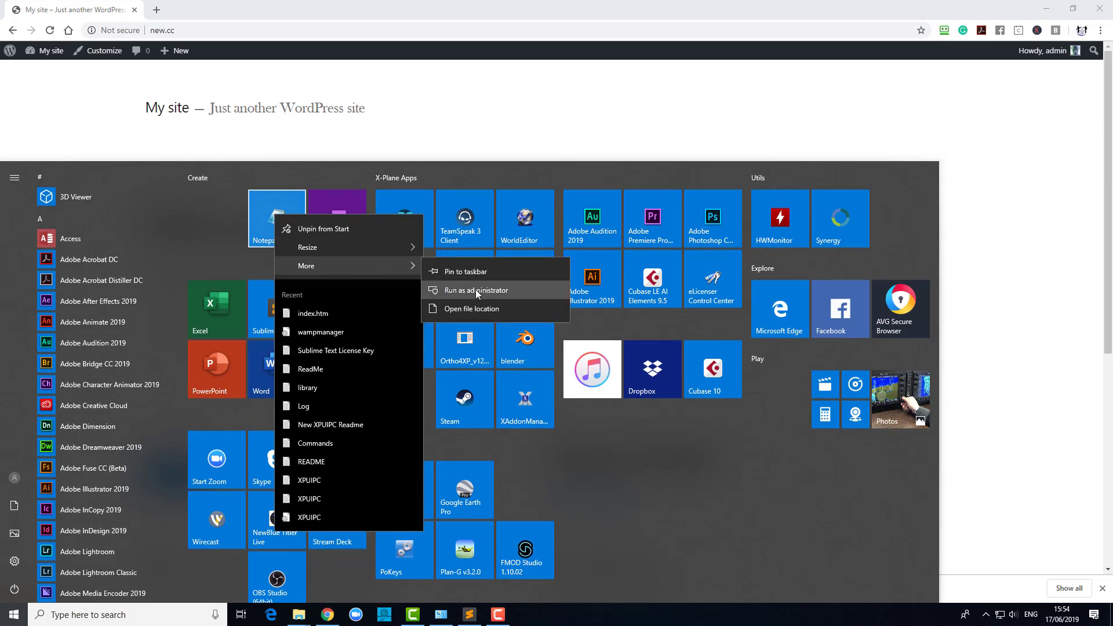
key("alt+y")
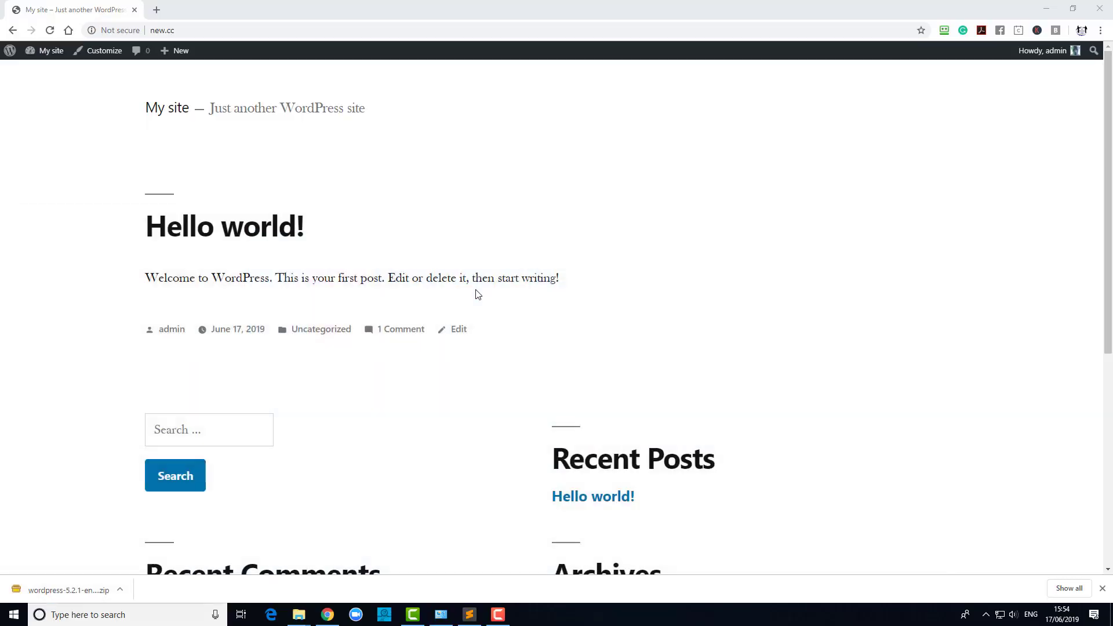
Step: Start opening a file in Notepad and browse to the folder C:\WINDOWS\System32\drivers\etc
left_click(155, 70)
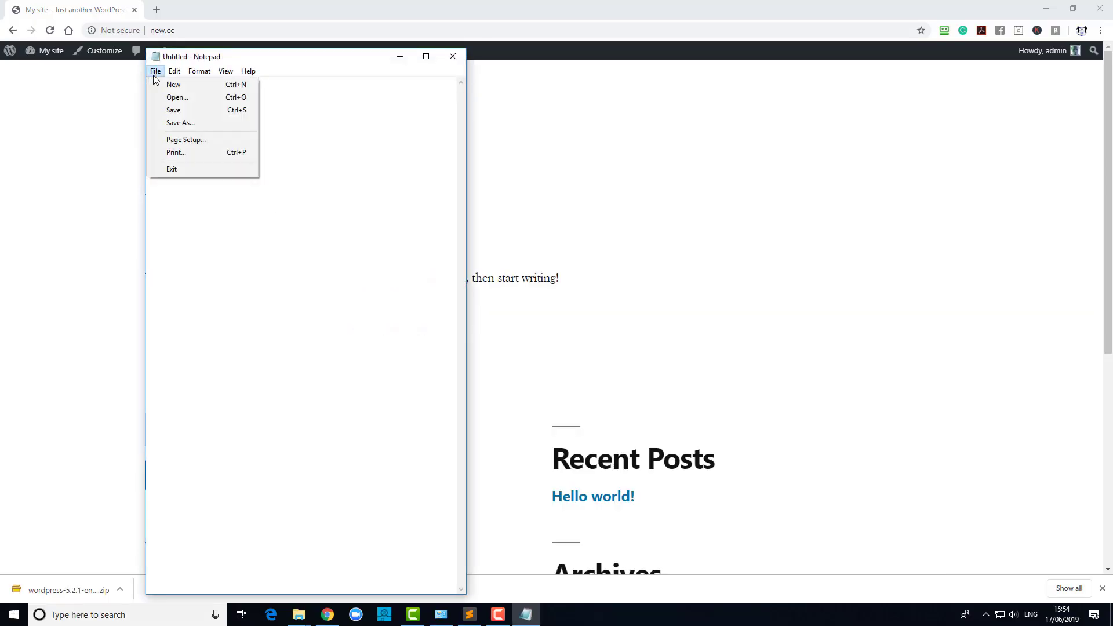
left_click(165, 97)
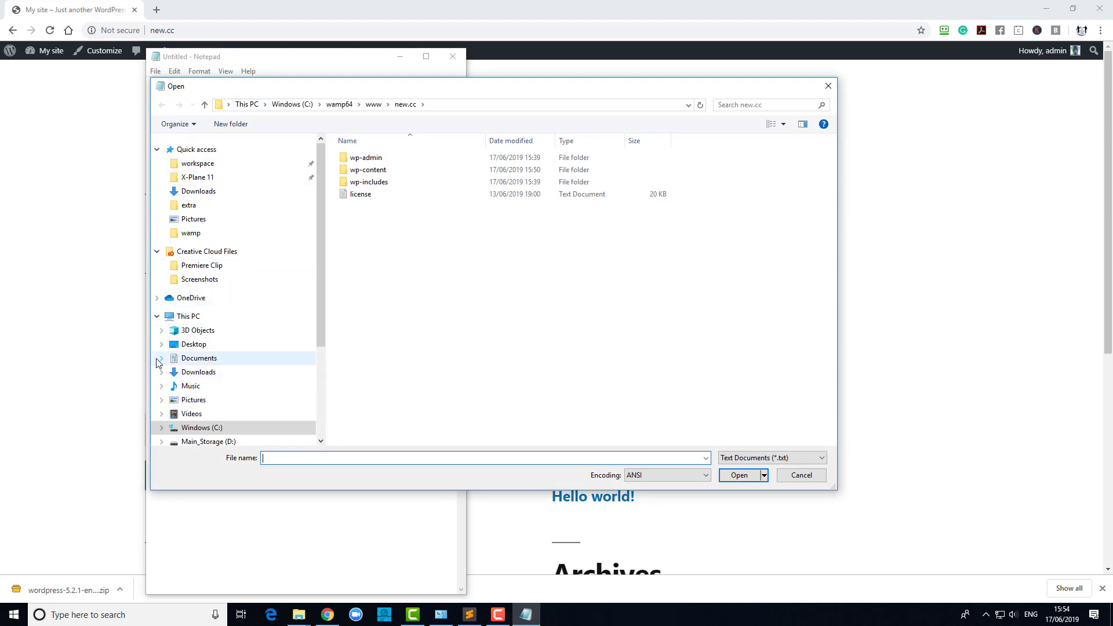
left_click(197, 428)
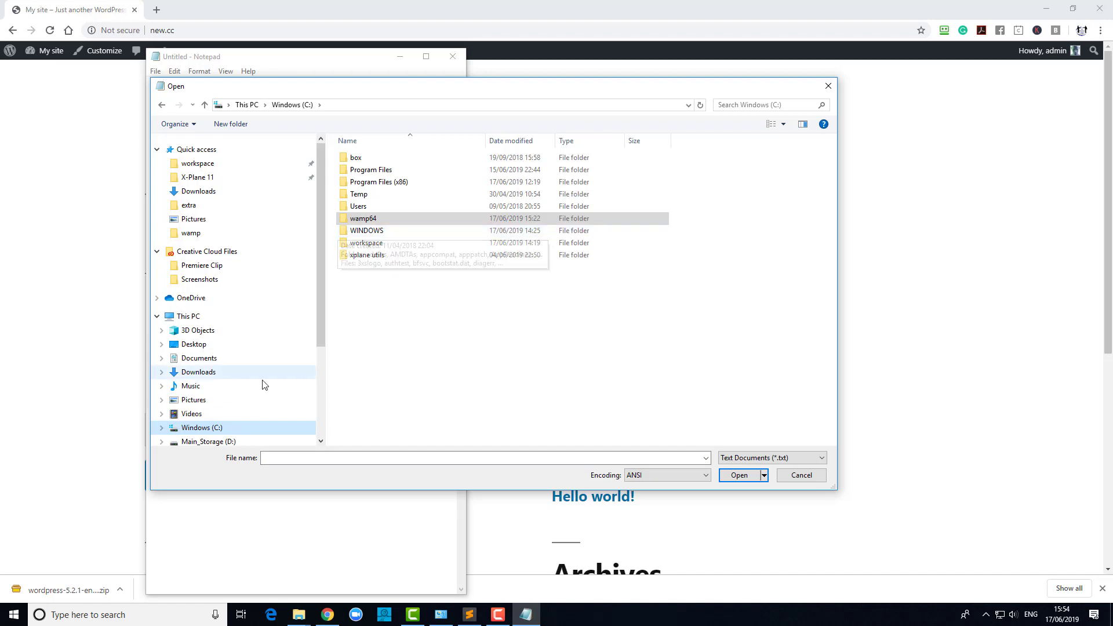
double_click(371, 232)
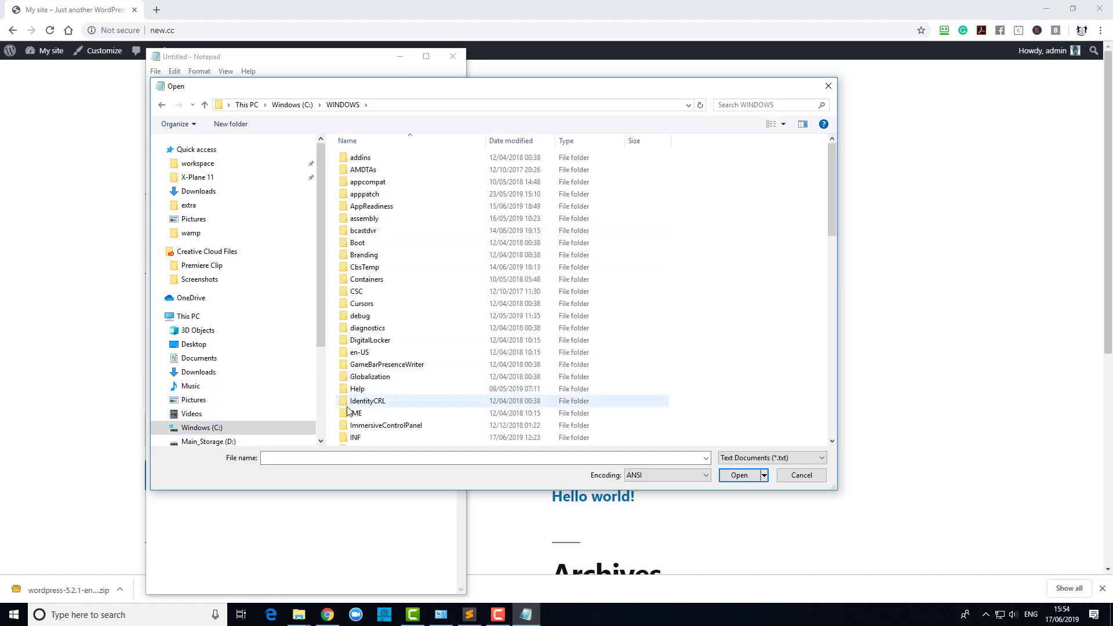
scroll(421, 322, "down", 15)
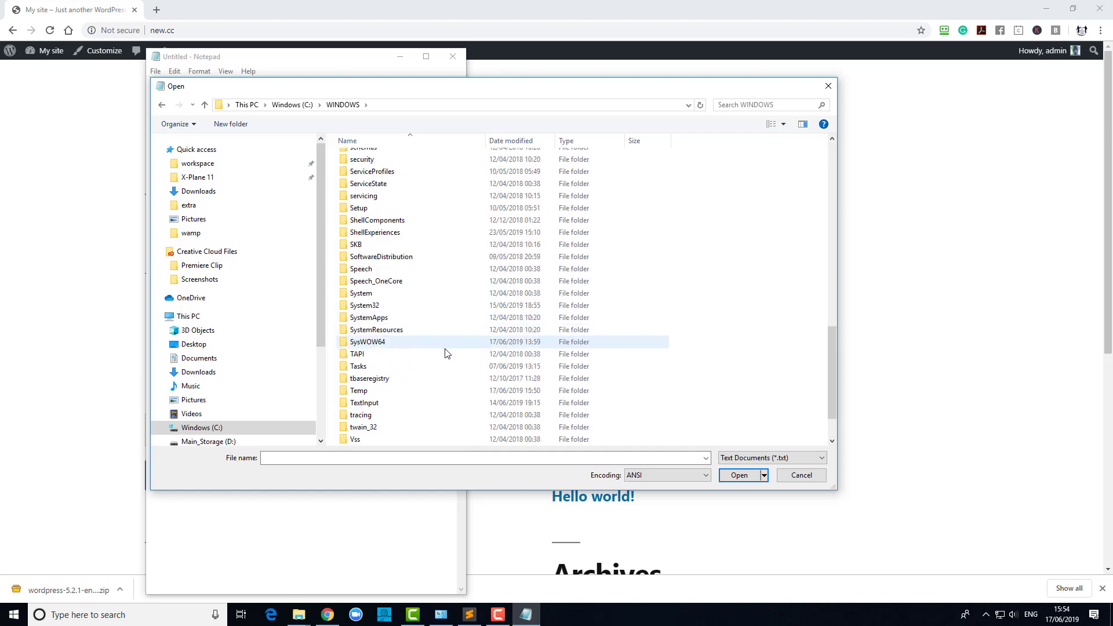
double_click(367, 306)
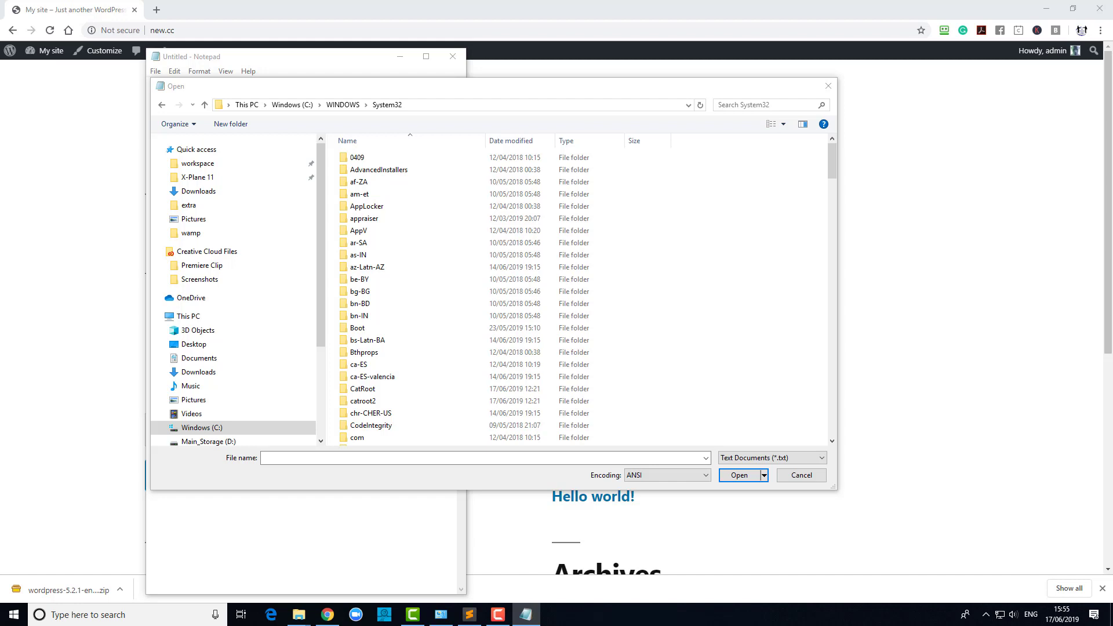
scroll(420, 291, "down", 3)
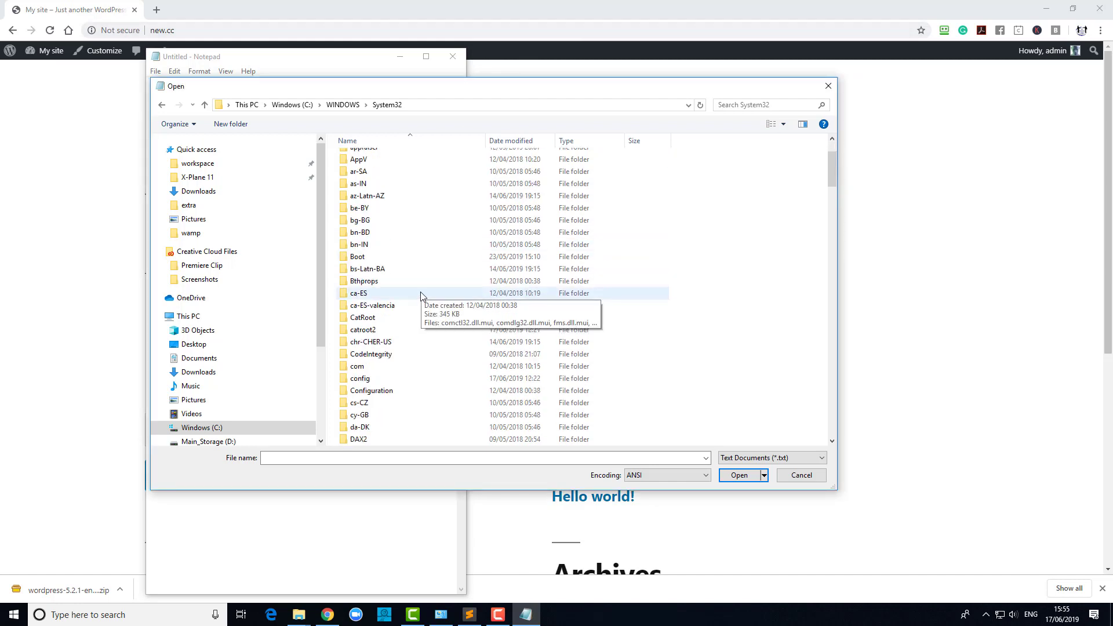
scroll(455, 293, "down", 3)
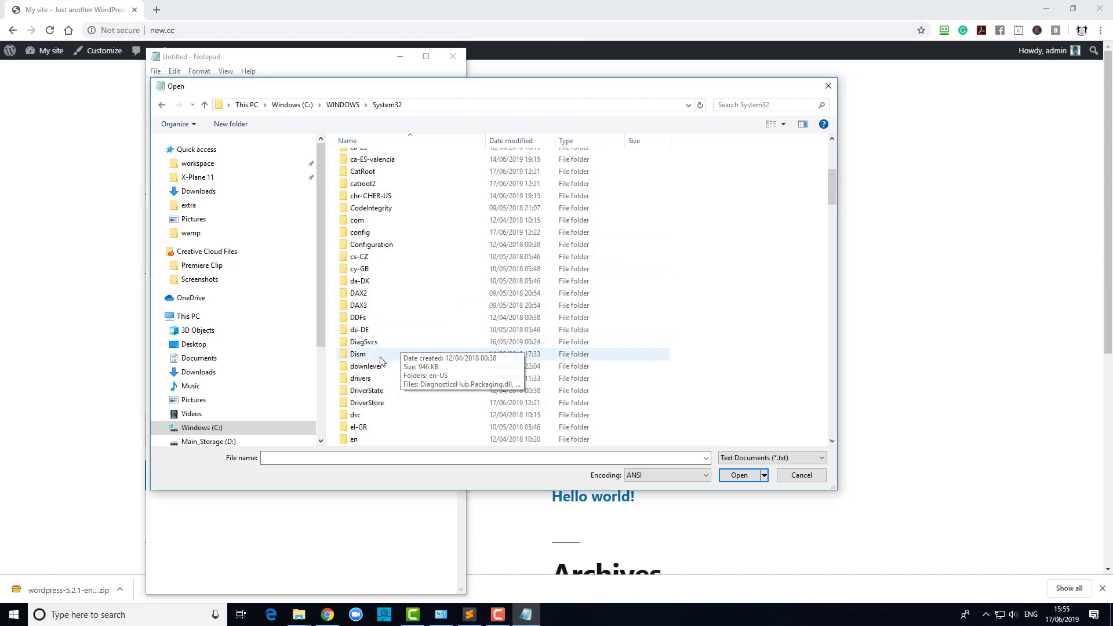
double_click(360, 378)
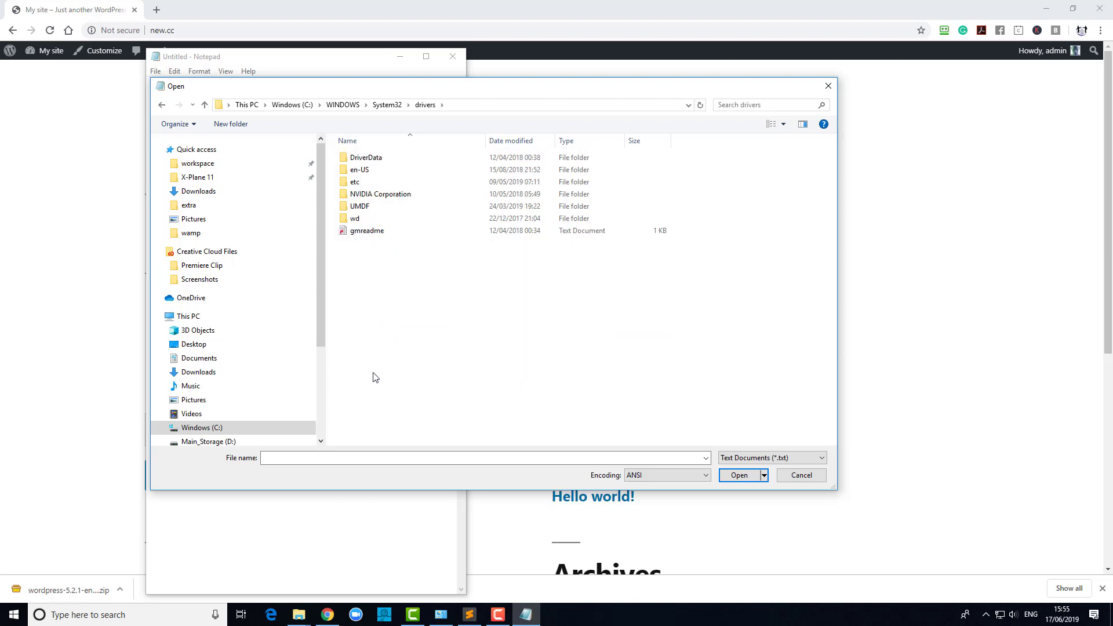
double_click(352, 182)
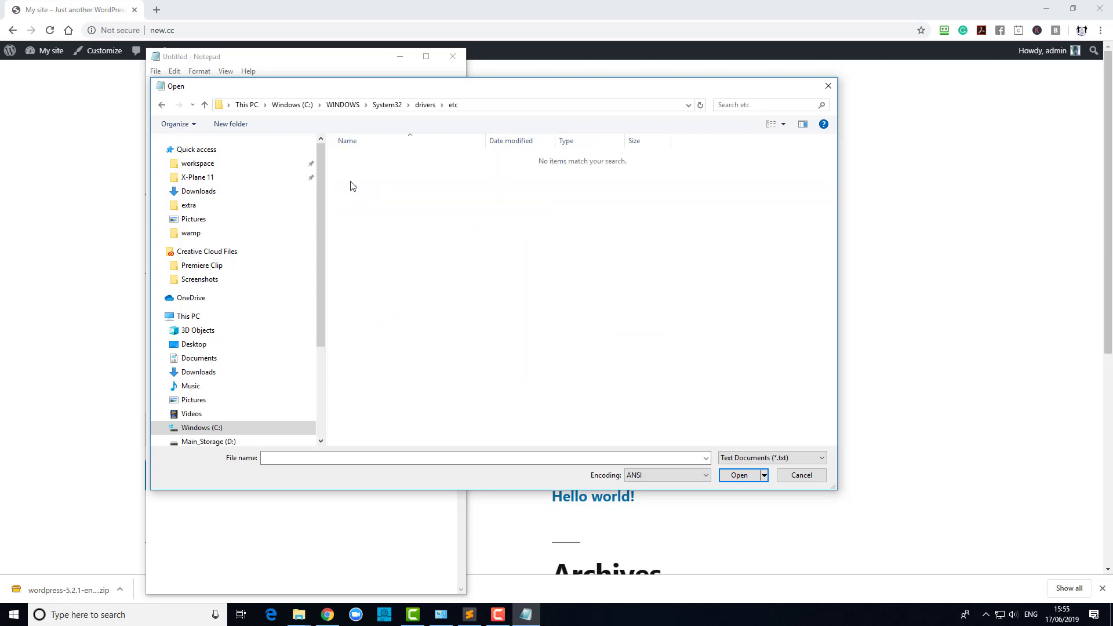
Step: Show all file types in the etc folder and open the hosts file
left_click(759, 458)
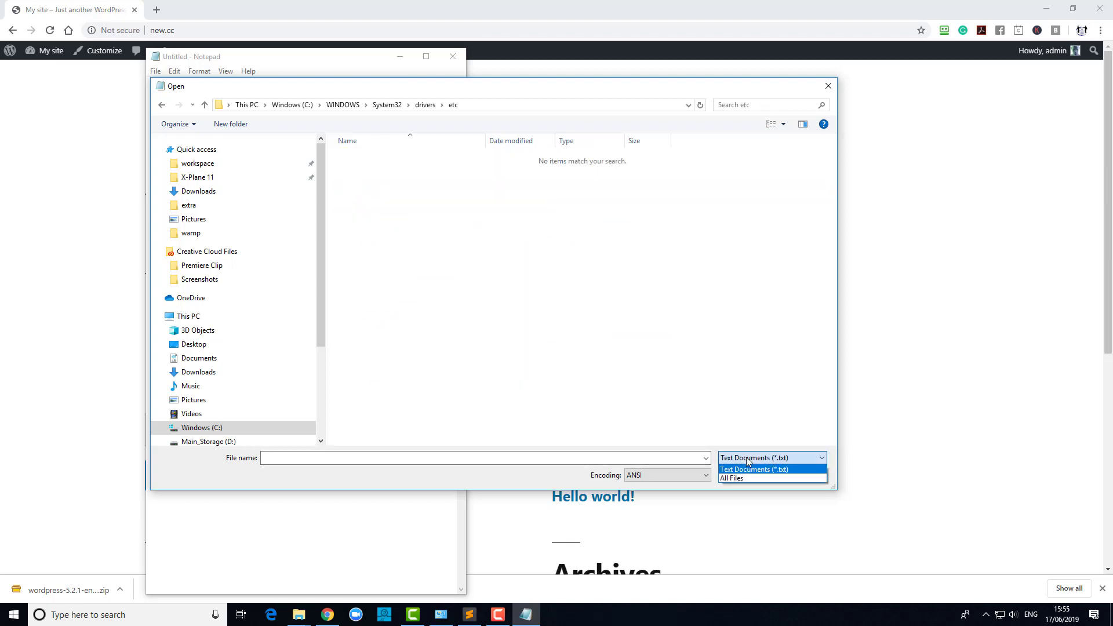
left_click(748, 478)
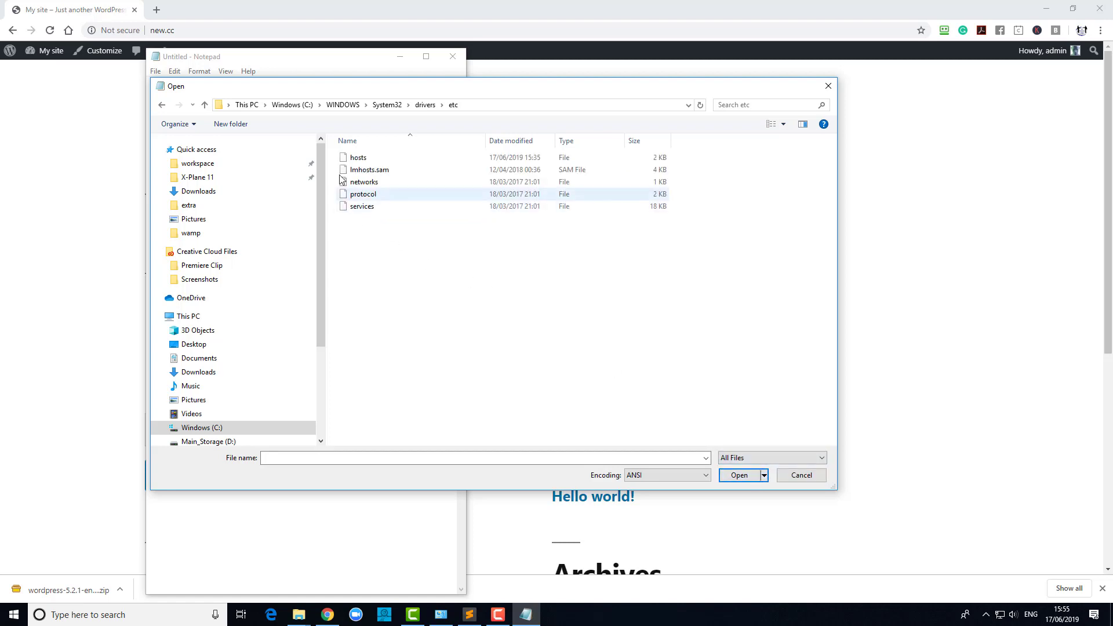
double_click(355, 158)
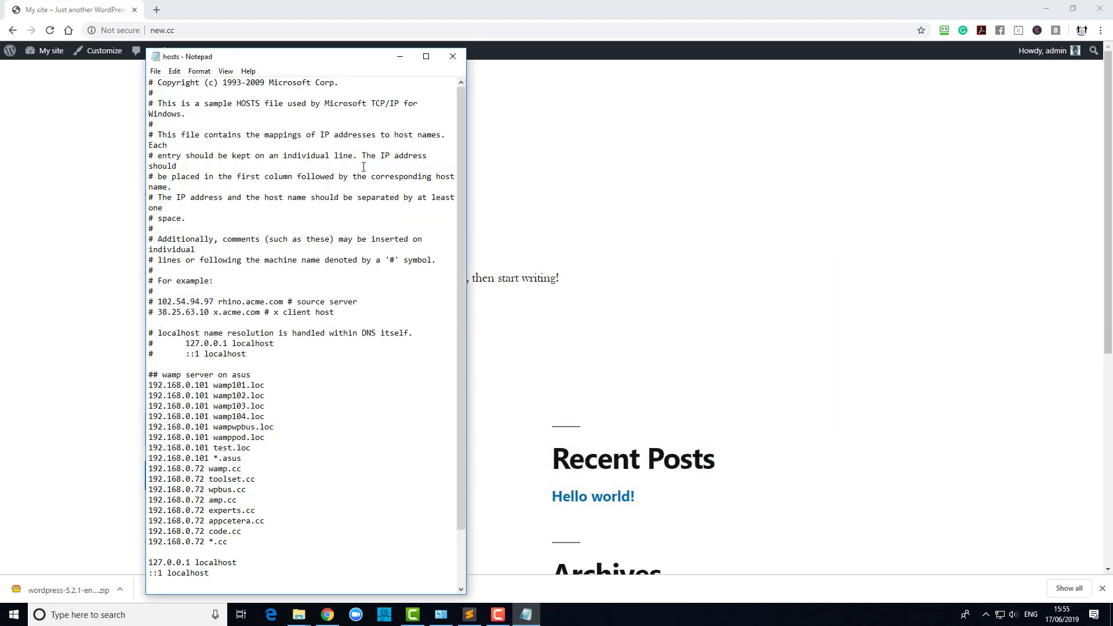
Step: Add the entry "192.168.0.71 new.cc" to the hosts file on the blank line above "127.0.0.1 localhost"
left_click_drag(240, 56, 412, 43)
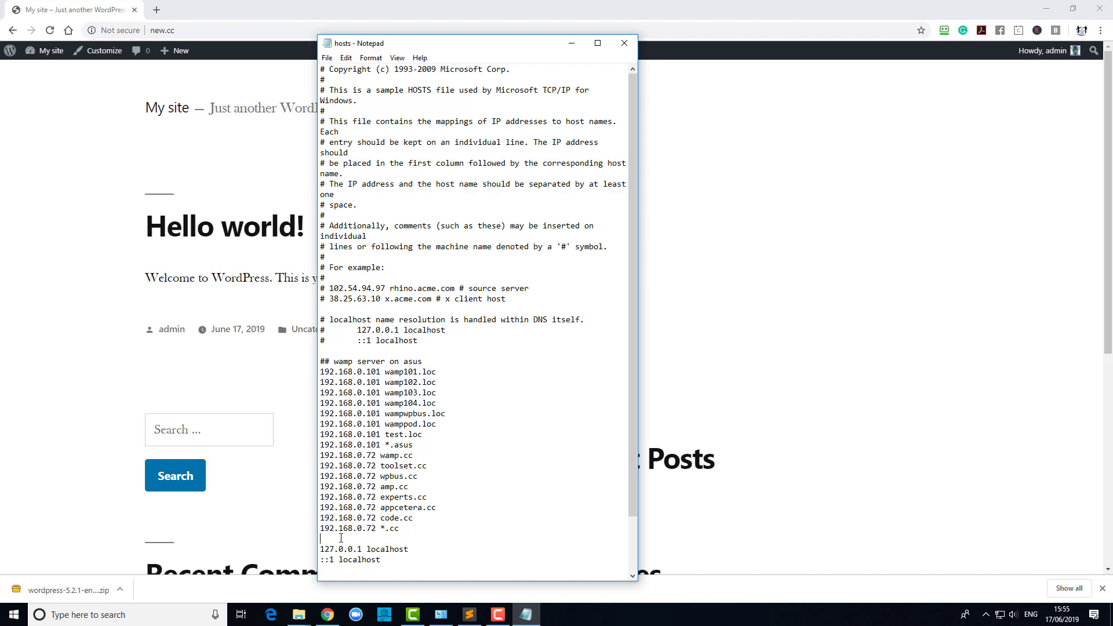
type("192.168.0.71 new.cc")
Step: Move the new.cc entry directly below the commented "::1 localhost" line, inserting blank lines above the "wamp server on asus" section
left_click_drag(409, 539, 318, 539)
key("ctrl+c")
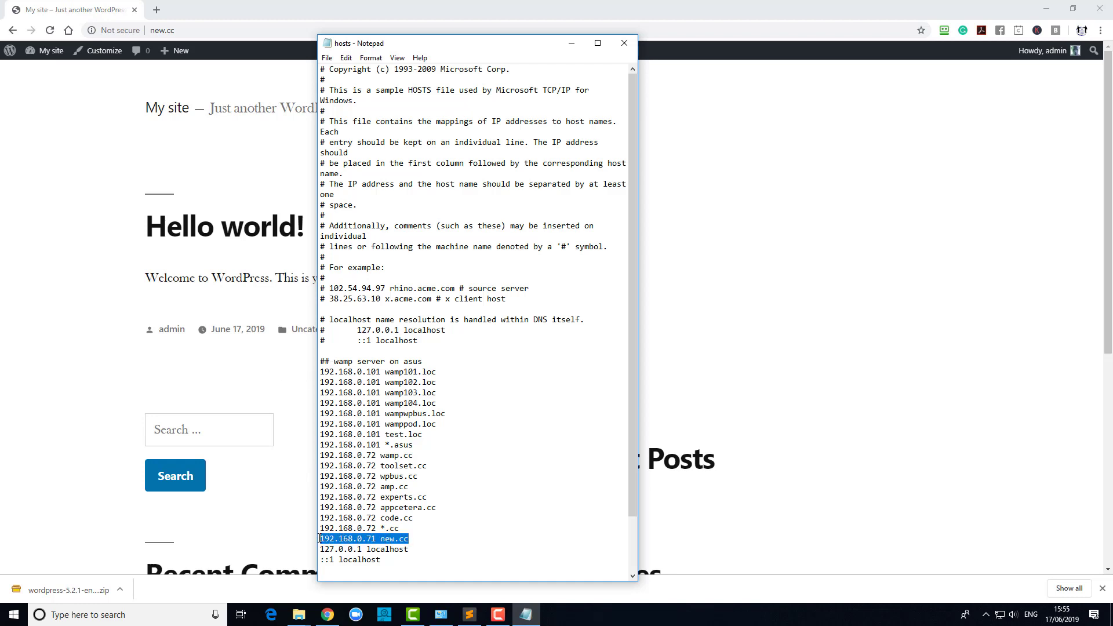
key("Delete")
key("Up")
key("Up")
key("Up")
key("Up")
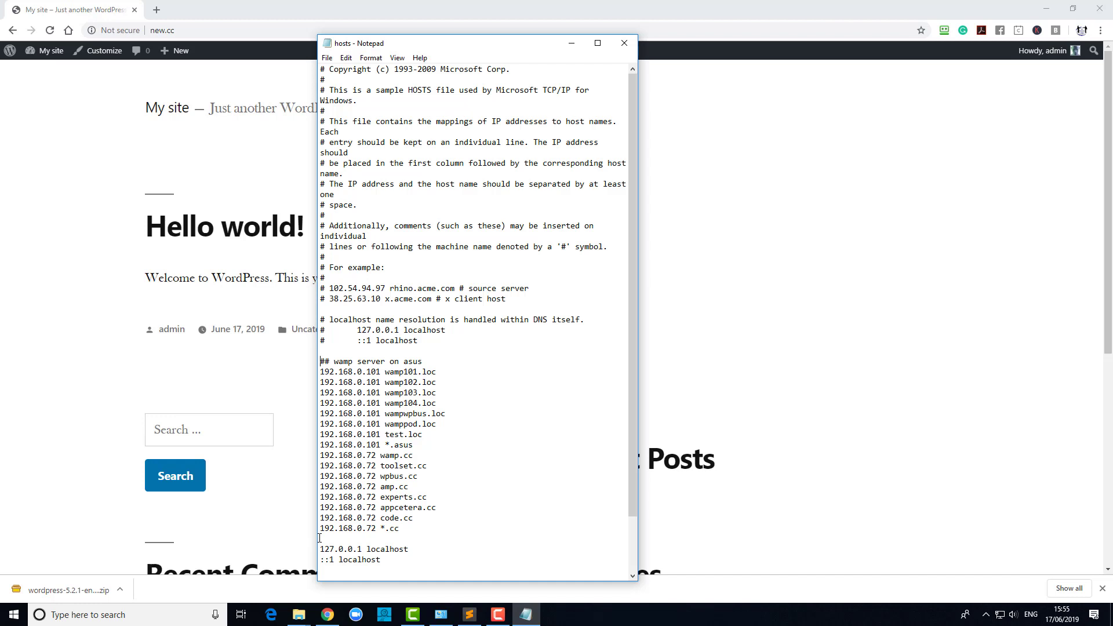
key("Return")
key("Return")
key("Return")
key("Return")
key("Return")
key("Up")
key("Up")
key("Up")
key("Up")
key("Up")
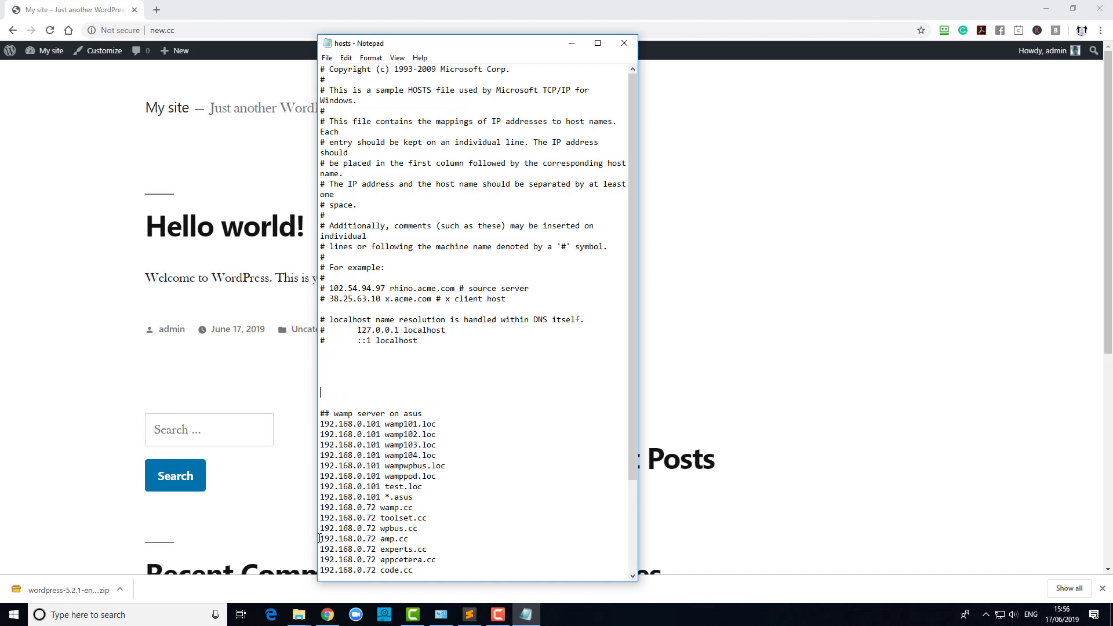
key("ctrl+v")
Step: Close the hosts file and save the changes to it
left_click_drag(375, 352, 410, 353)
left_click(366, 355)
left_click(625, 43)
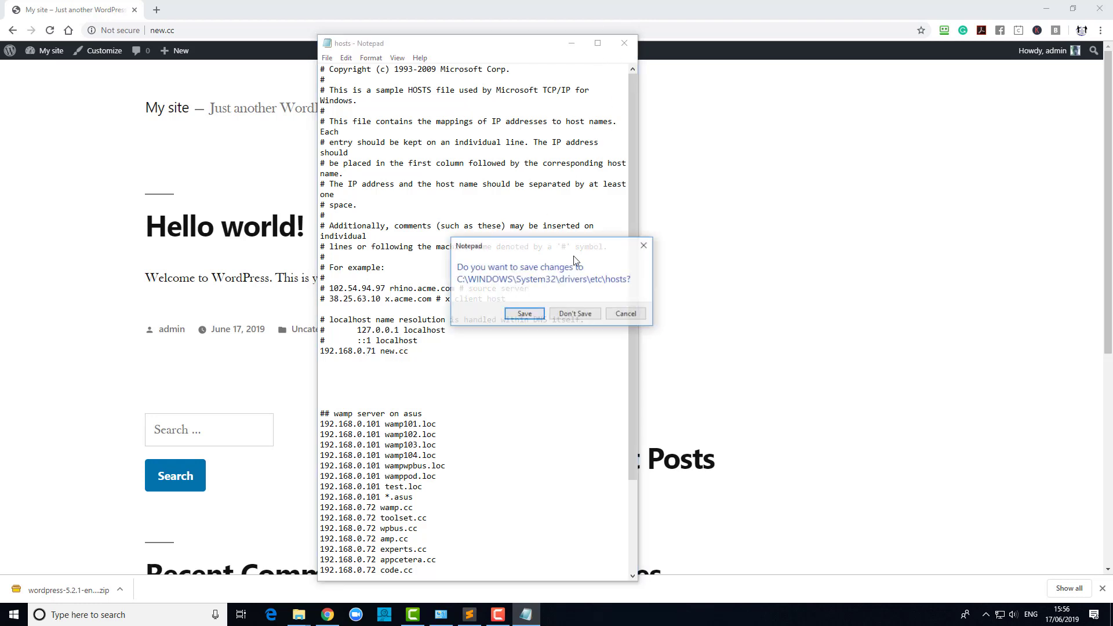
left_click(523, 315)
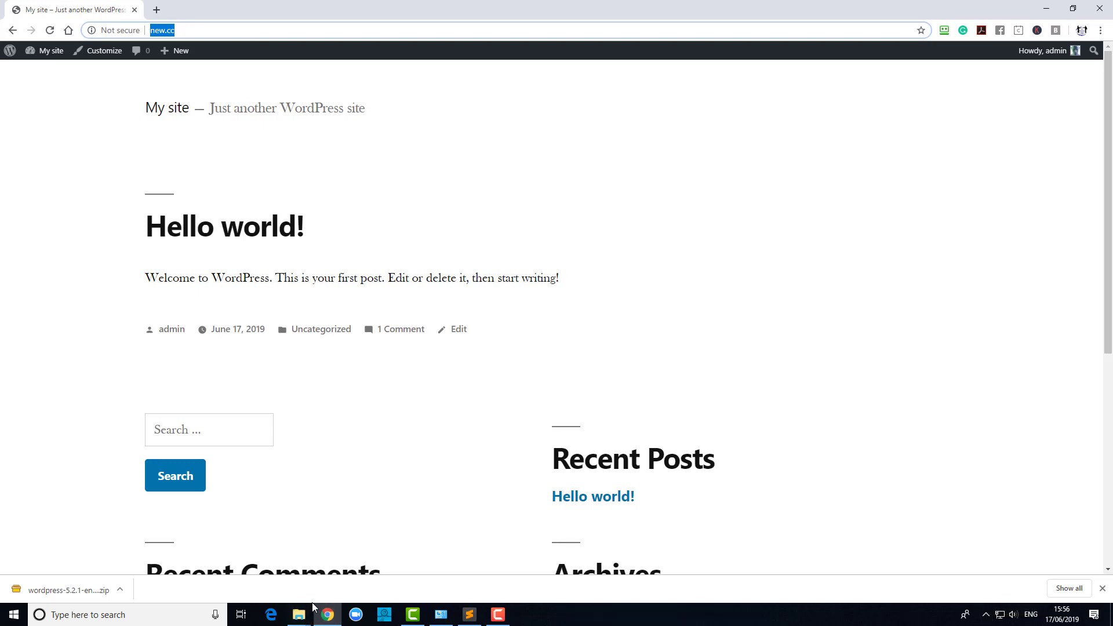
Step: Switch to File Explorer and open the httpd-vhosts file from C:\wamp64\bin\apache\apache2.4.39\conf\extra
left_click(302, 618)
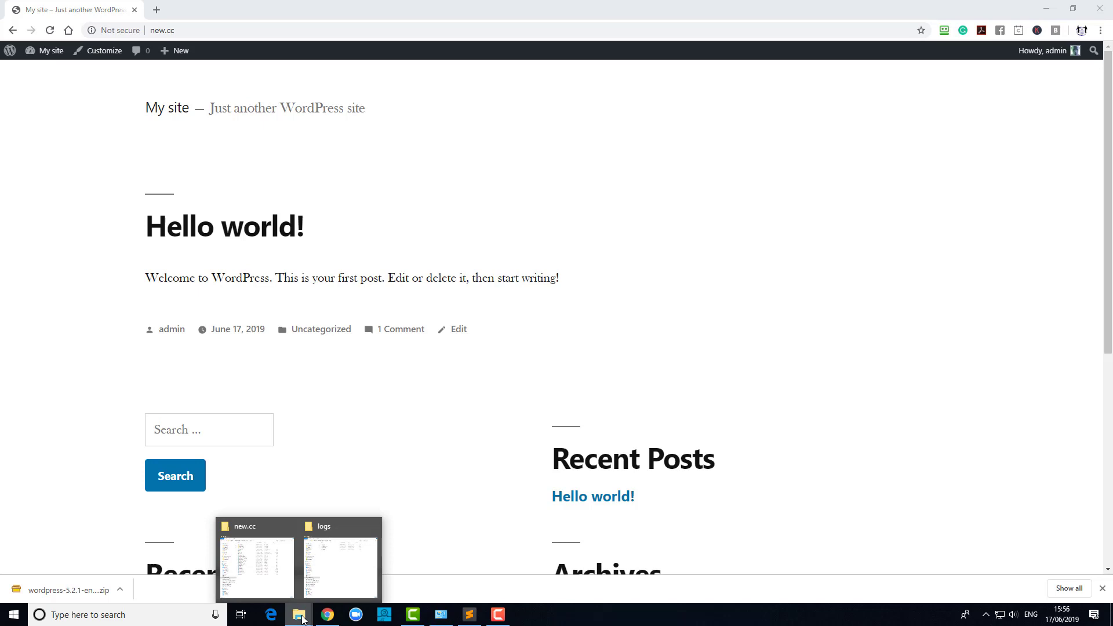
left_click(252, 567)
left_click(520, 74)
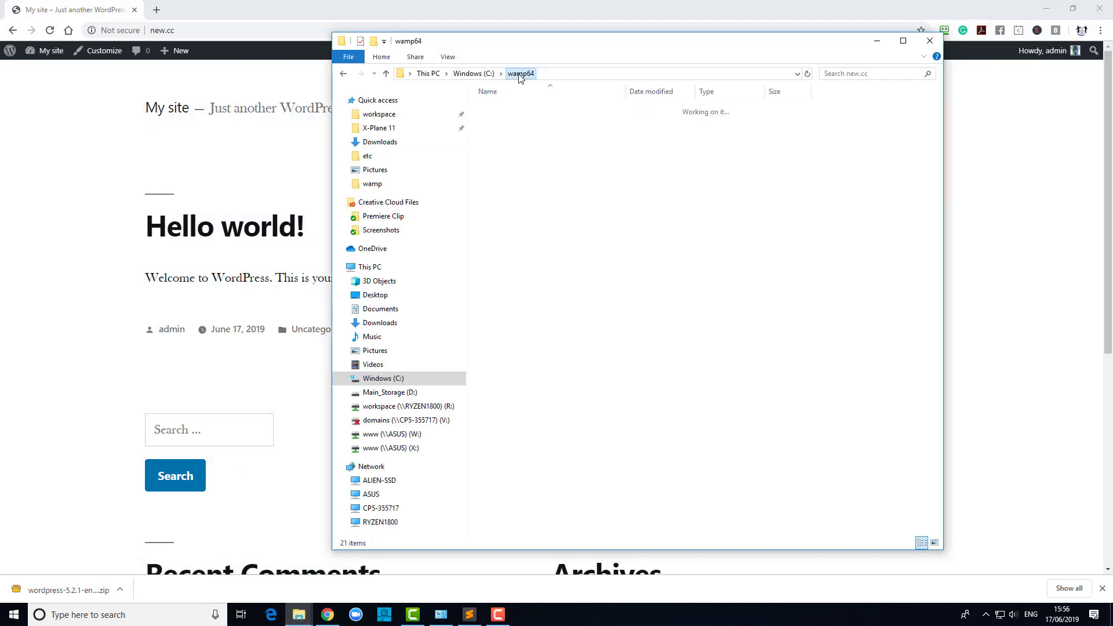
double_click(494, 133)
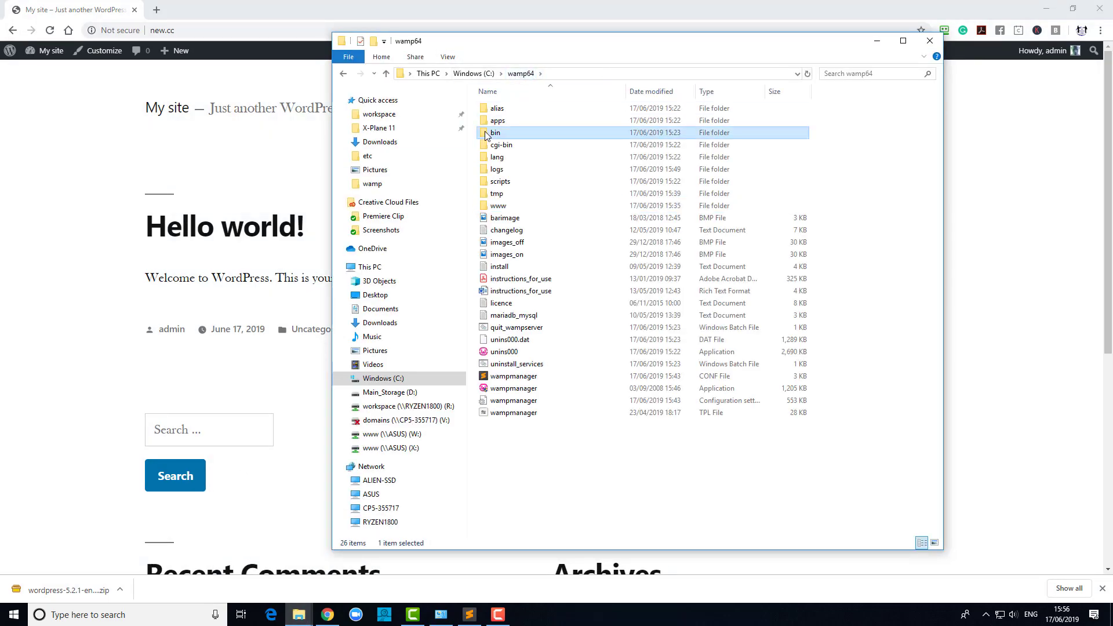
double_click(485, 110)
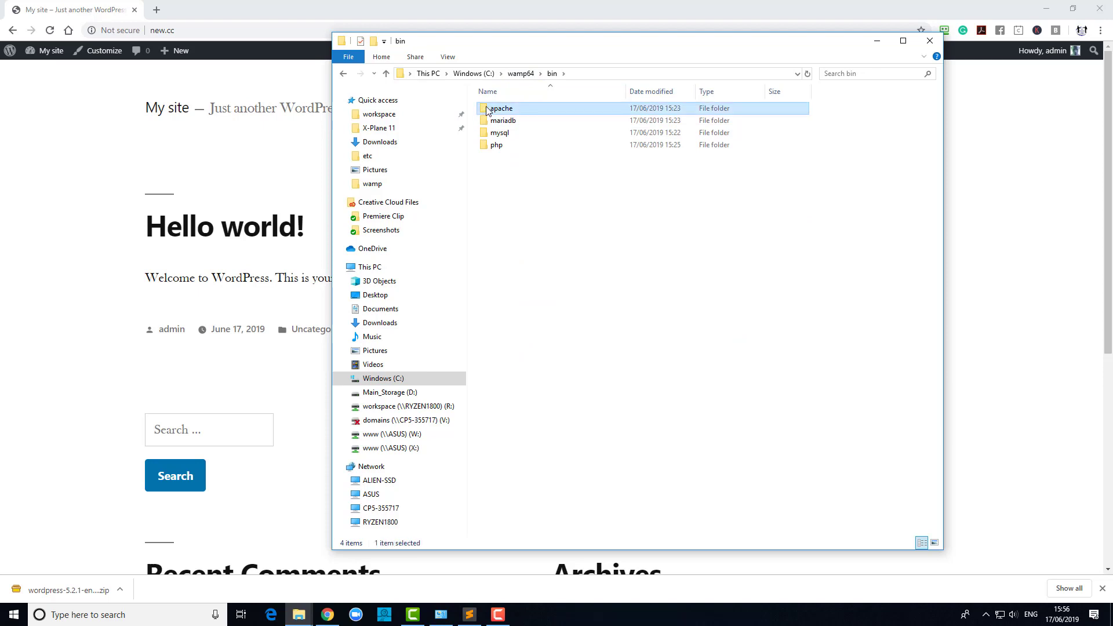
double_click(486, 110)
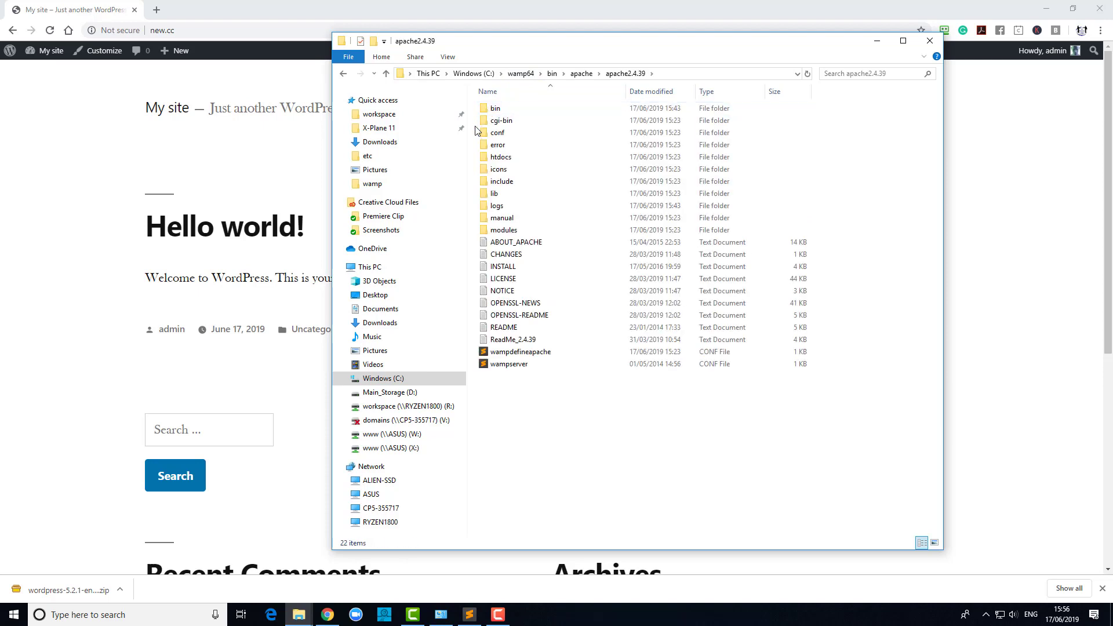
double_click(486, 133)
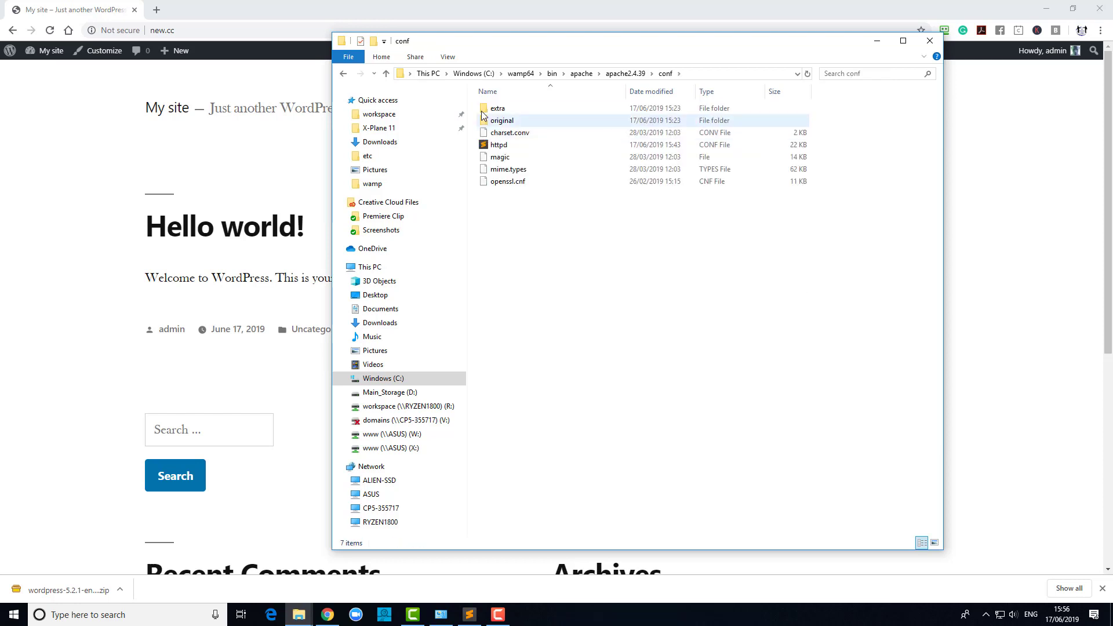
double_click(484, 109)
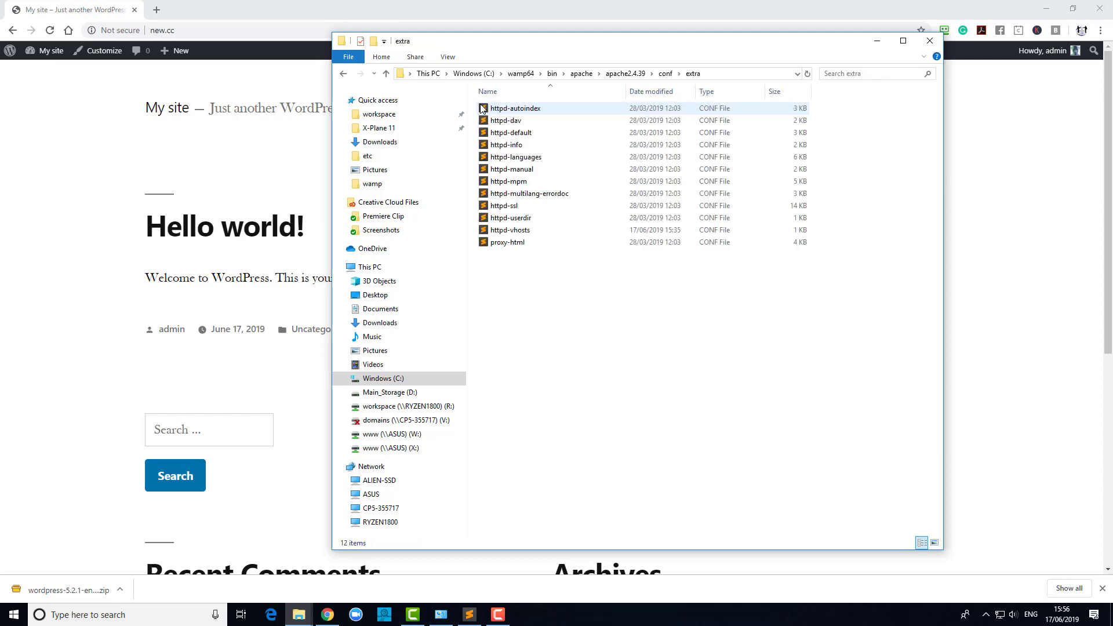
double_click(508, 231)
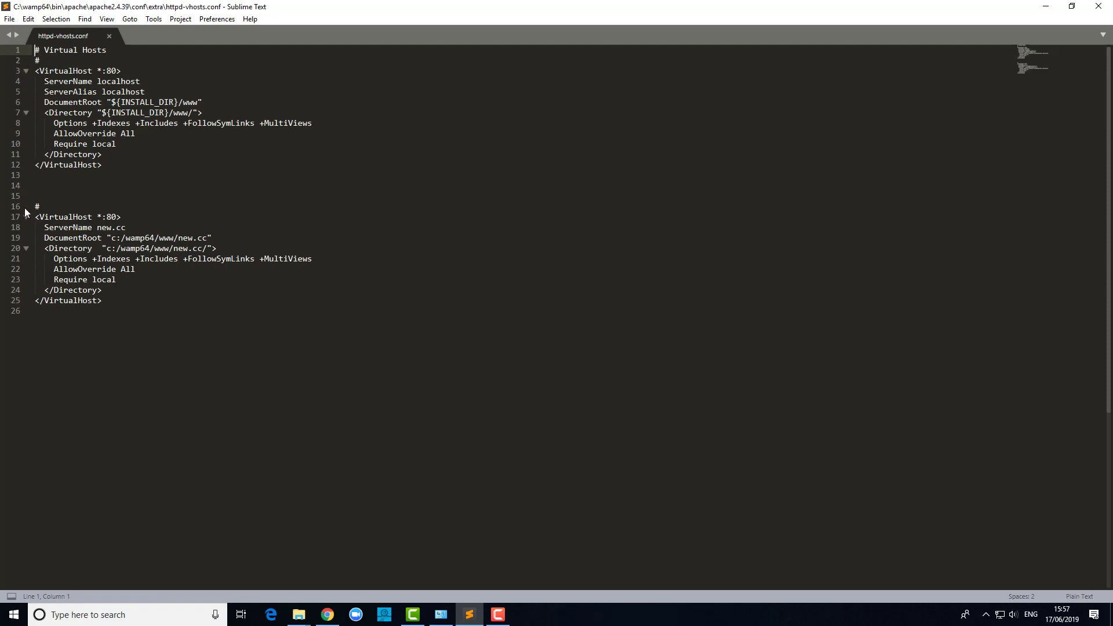
Step: Change the new.cc virtual host's access rule to "Require all granted" and close the httpd-vhosts file
left_click_drag(26, 208, 141, 321)
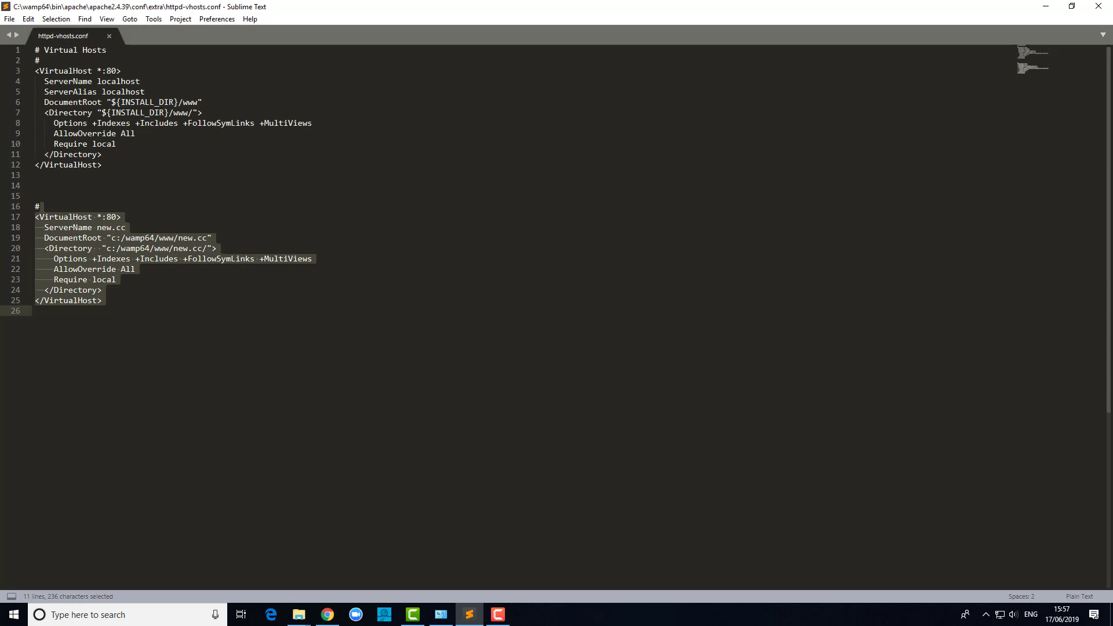
key("F10")
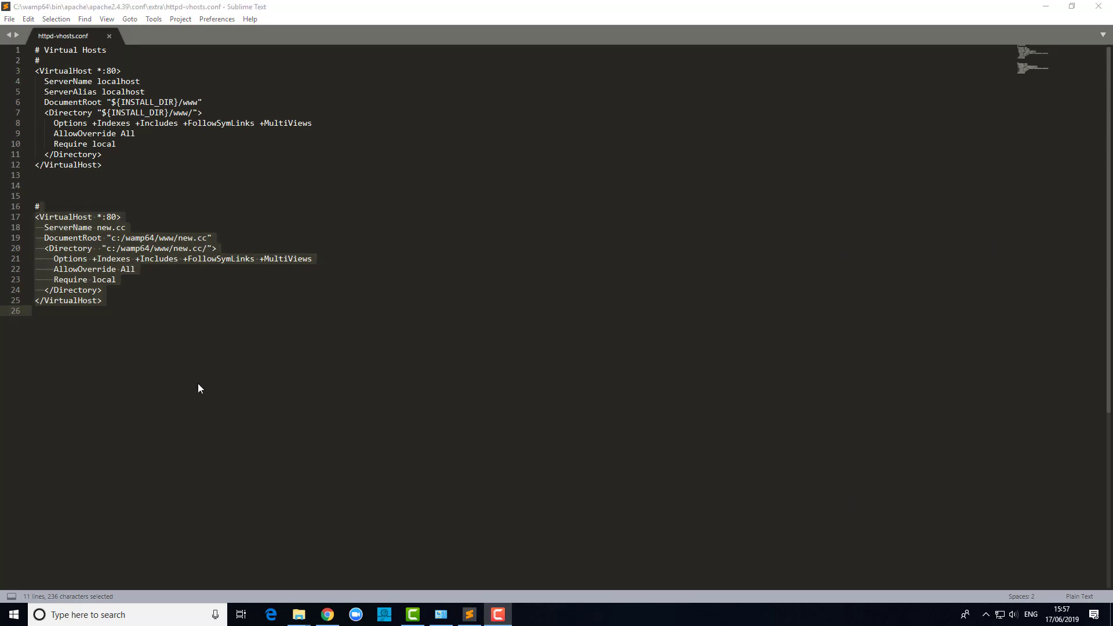
left_click(53, 279)
left_click_drag(53, 280, 120, 281)
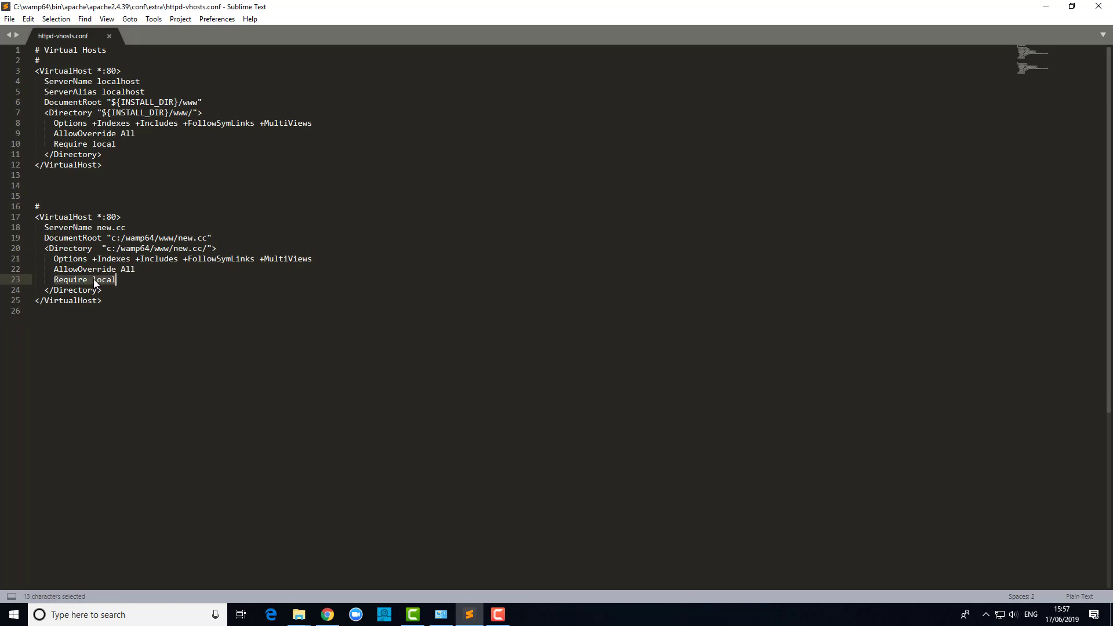
left_click(93, 280)
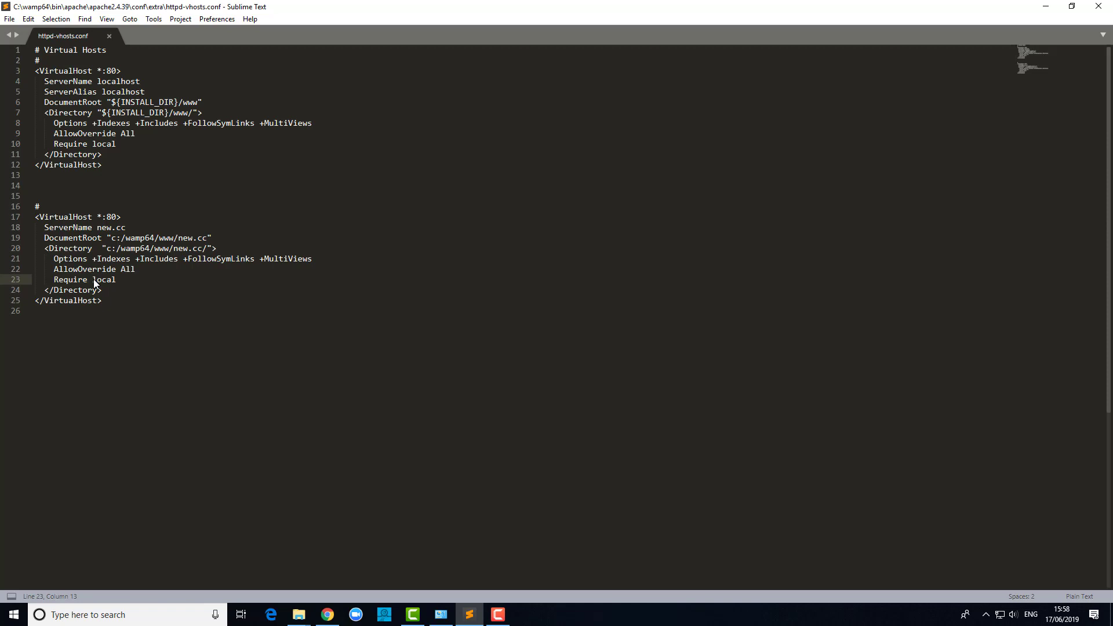
type("all granted")
key("Delete")
key("Delete")
key("Delete")
key("Delete")
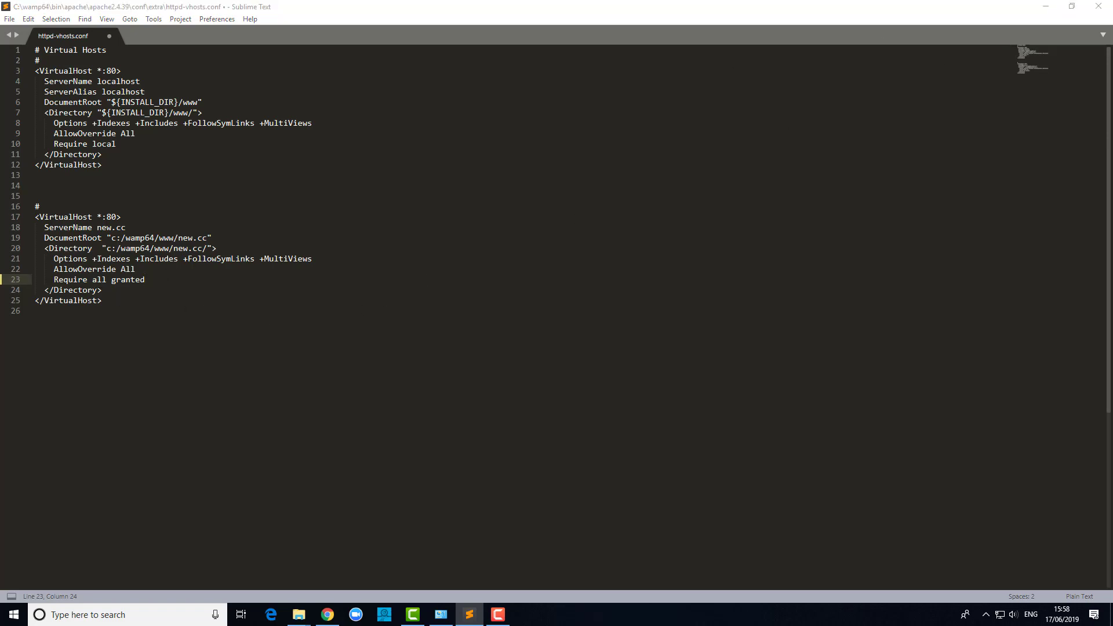
left_click(1099, 6)
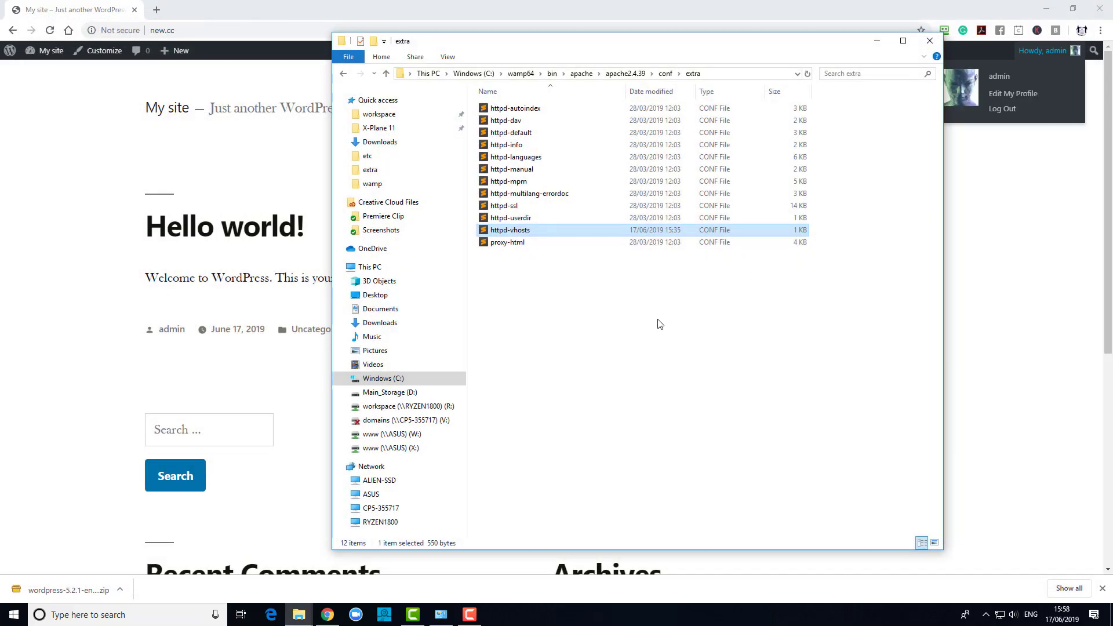
Step: Restart all WampServer services
left_click(987, 614)
right_click(976, 592)
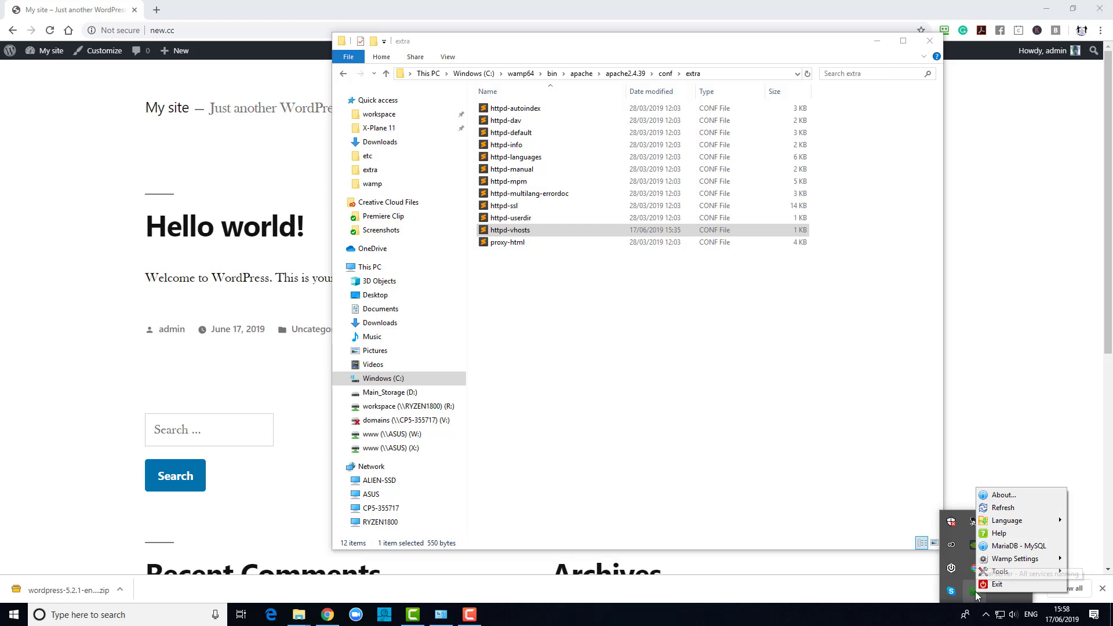
left_click(976, 592)
left_click(975, 592)
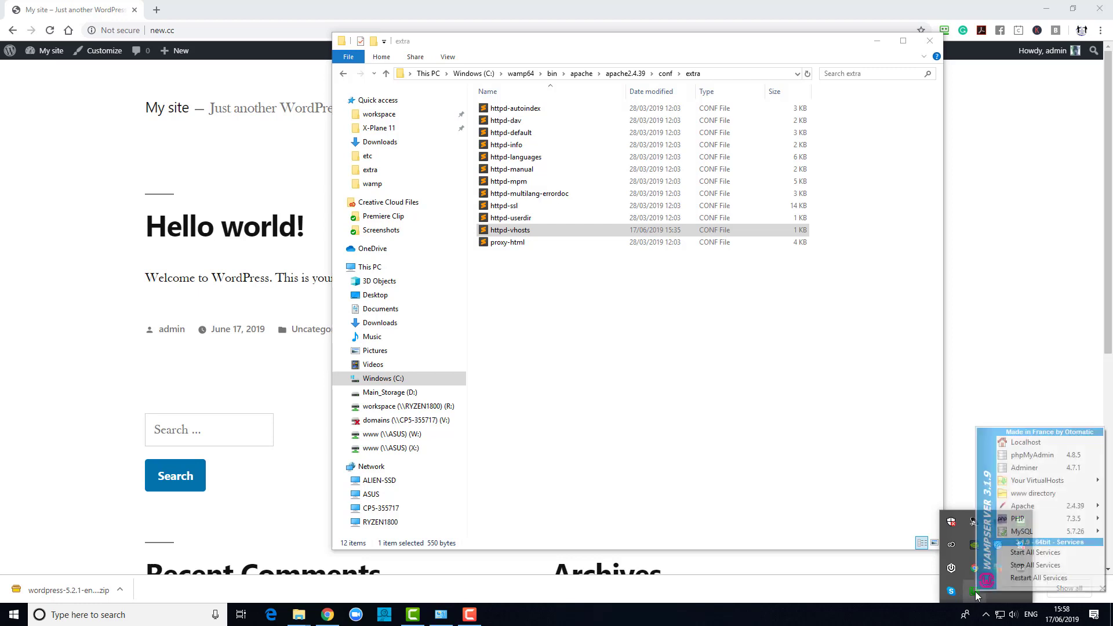
left_click(1014, 579)
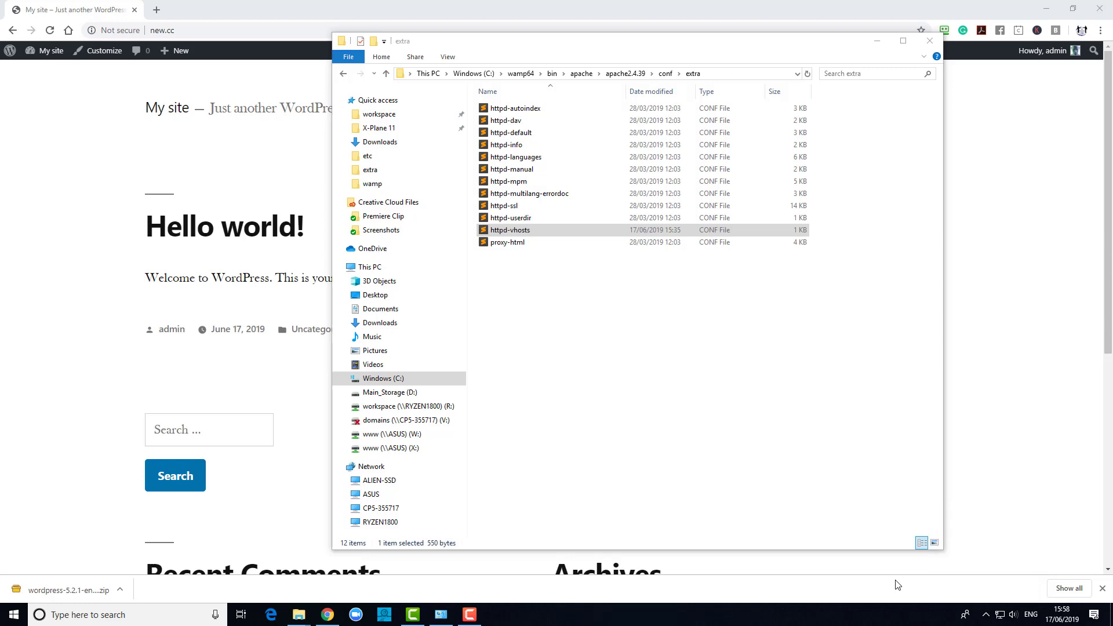
Step: Switch to Chrome to view the new.cc WordPress site and select its address
left_click(111, 100)
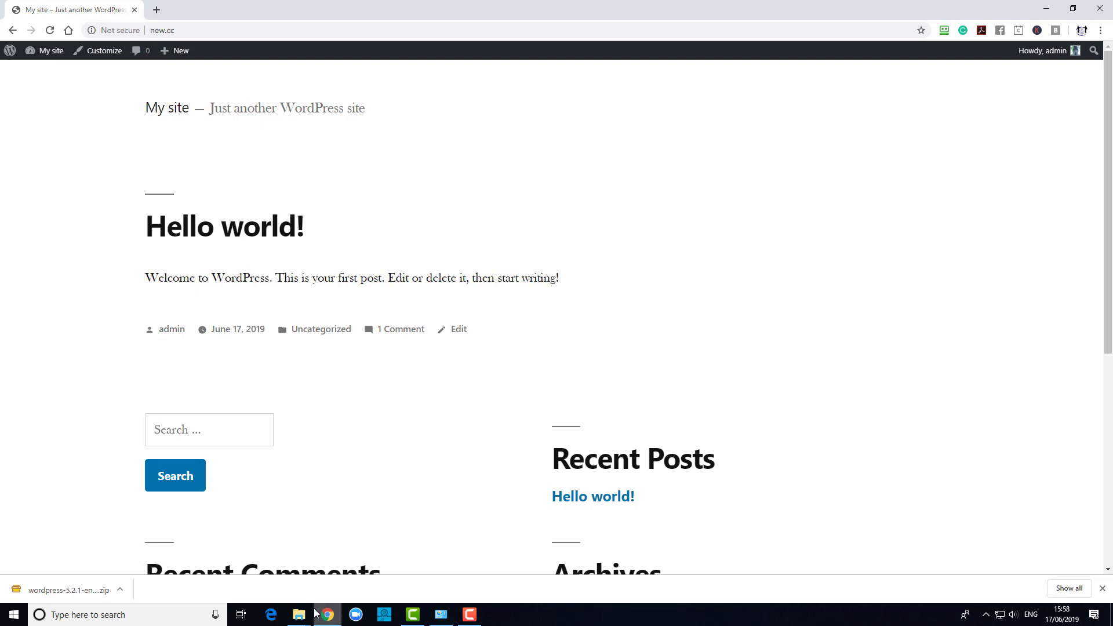
mouse_move(304, 623)
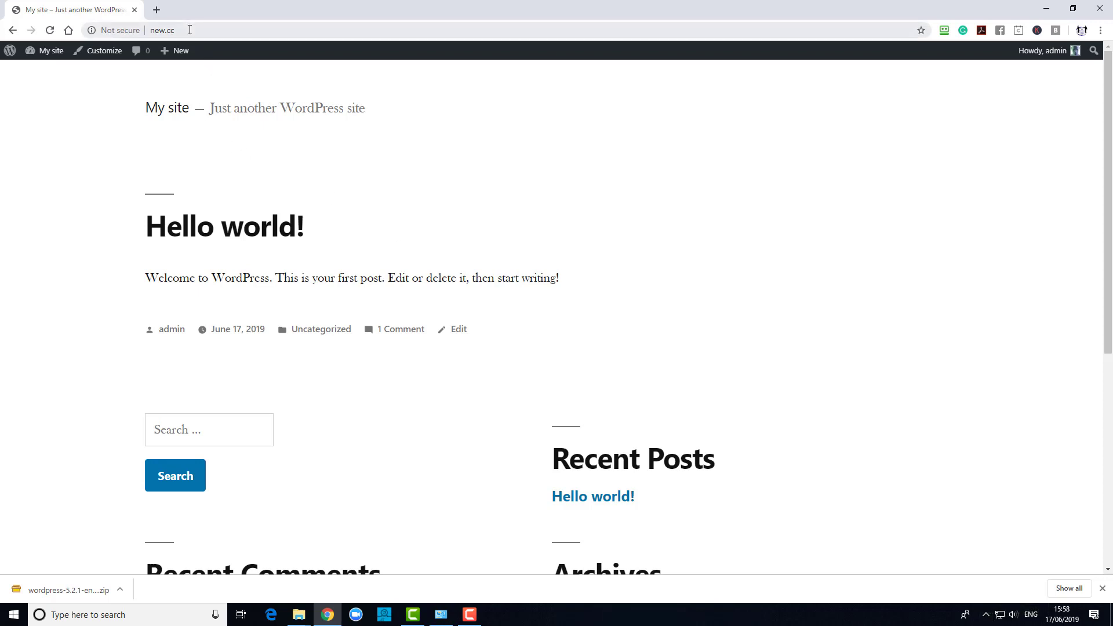
left_click(122, 27)
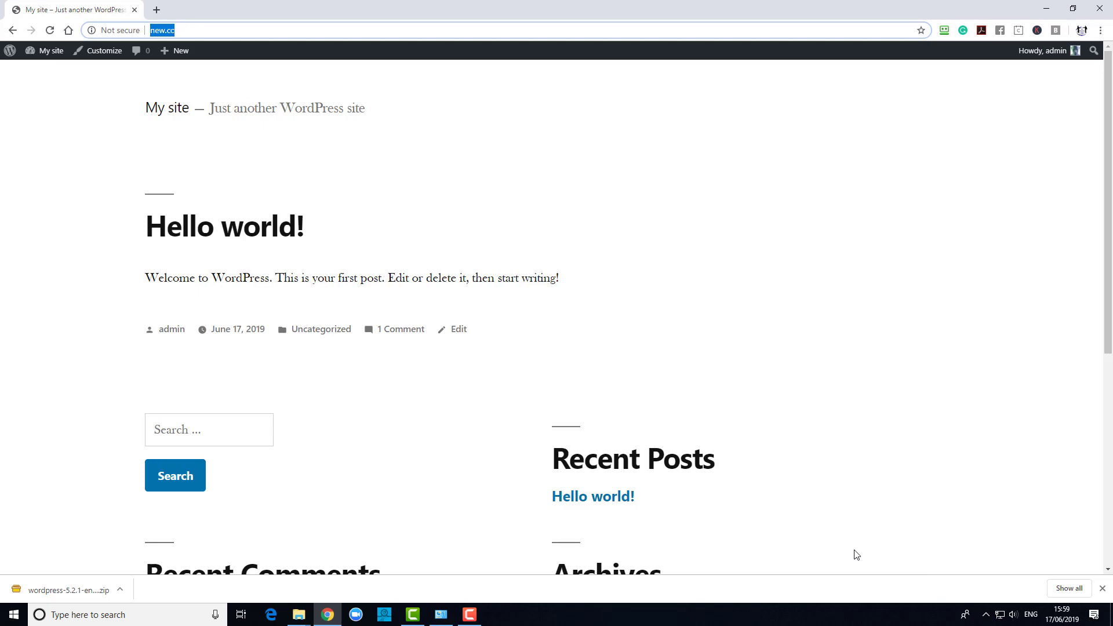
Step: Check the status of WampServer in the system notification area
left_click(987, 617)
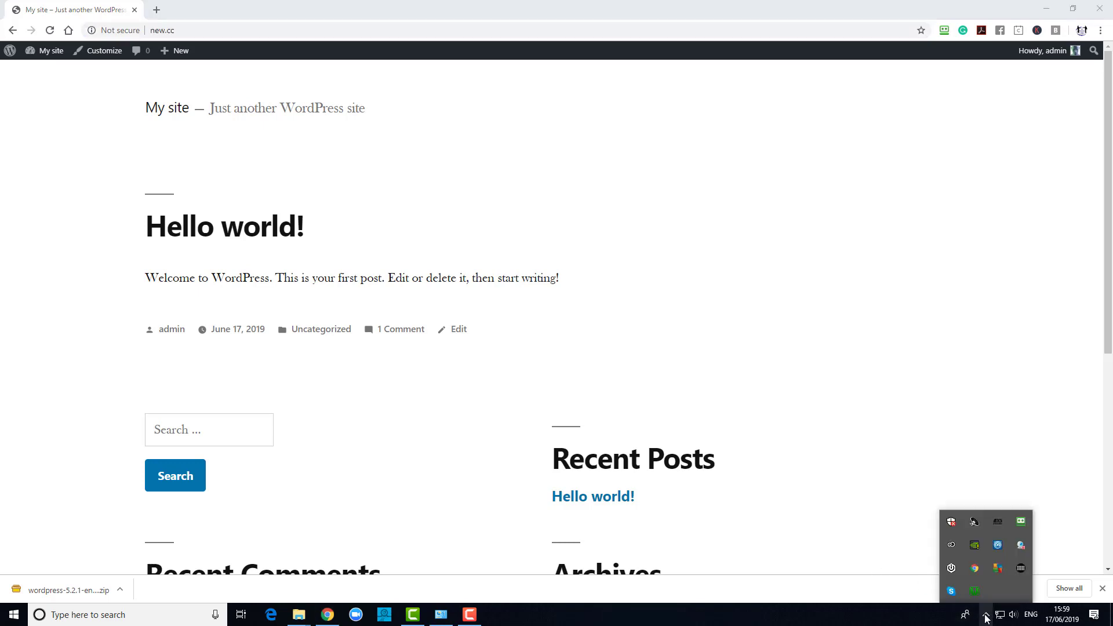
left_click(812, 477)
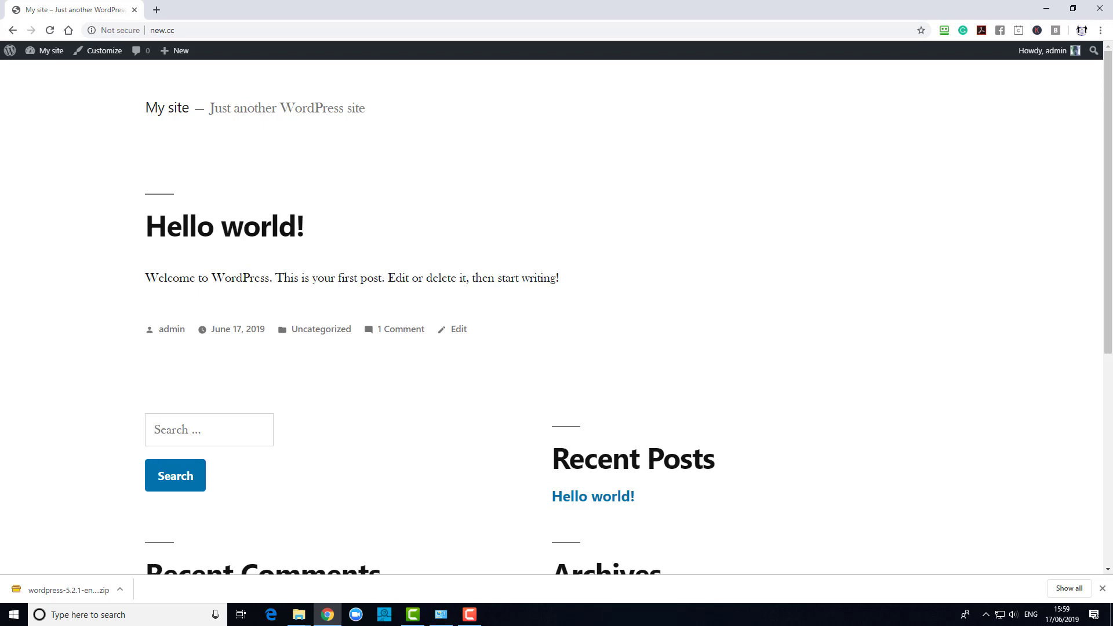
key("alt+Tab")
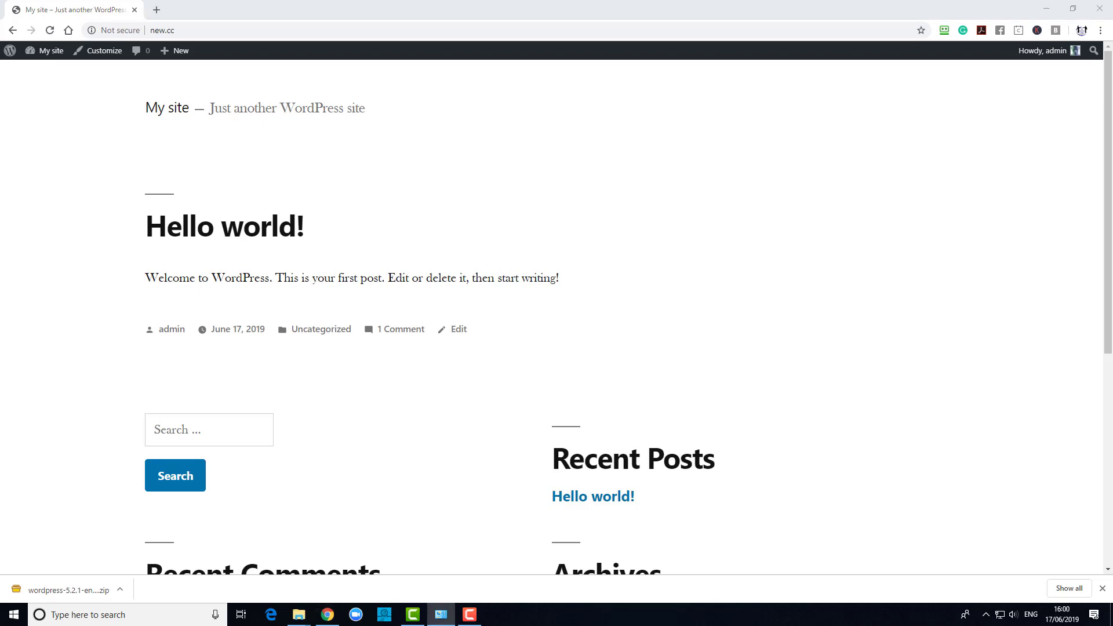